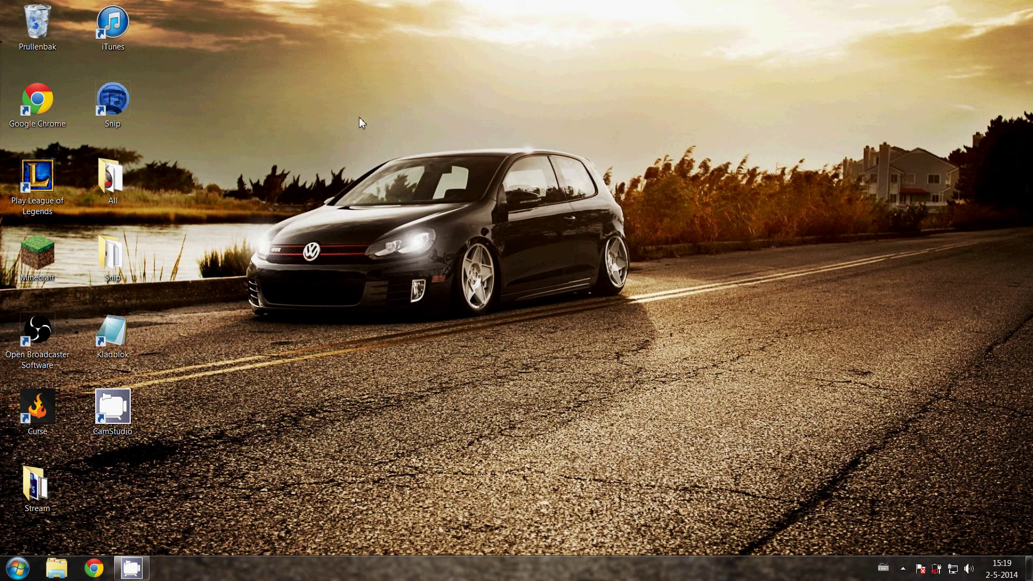
- Launch OBS and delete the existing Test scene
double_click(32, 330)
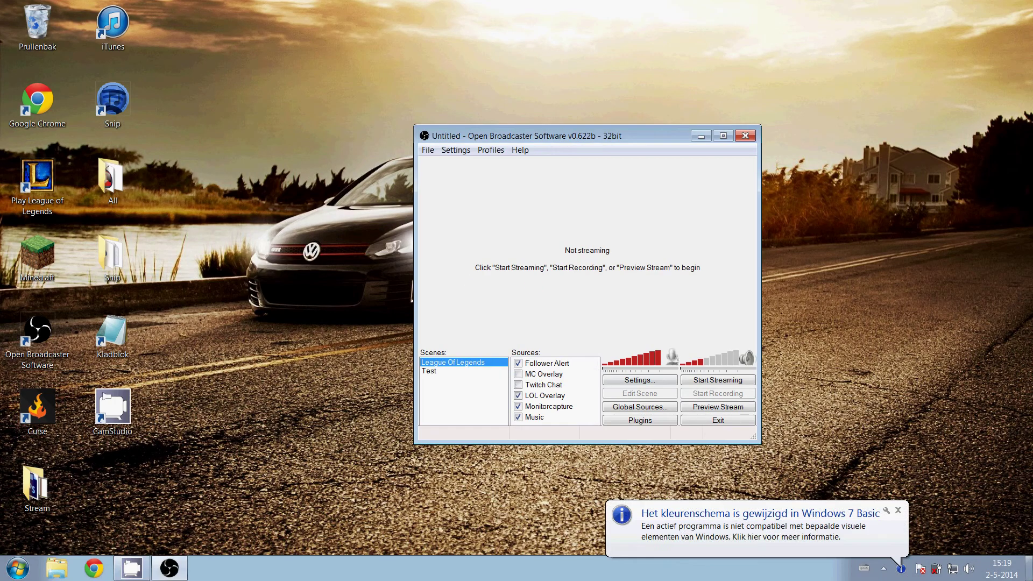
right_click(465, 374)
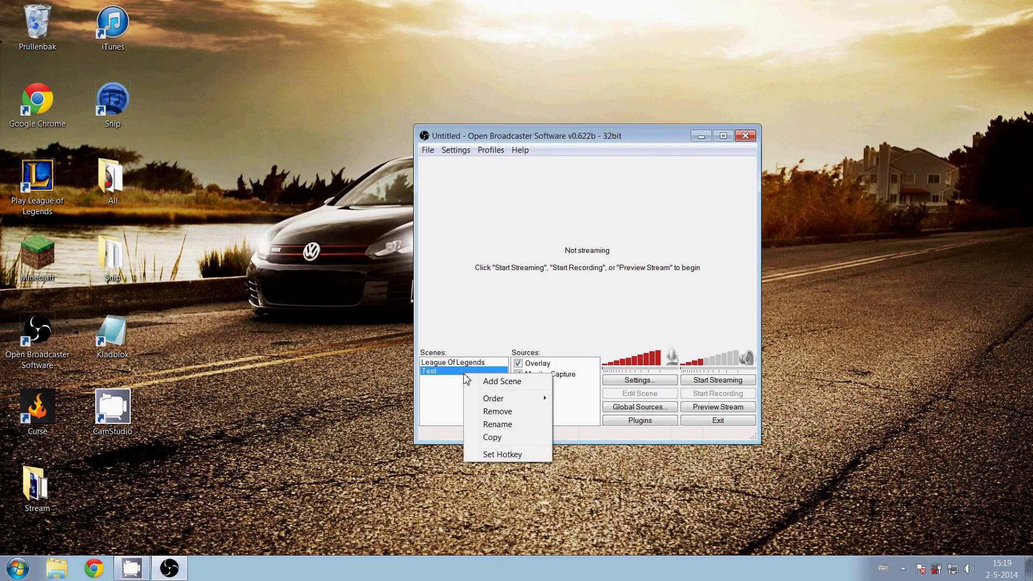
click(479, 412)
click(548, 329)
- Create a new empty scene named 'Test'
right_click(472, 383)
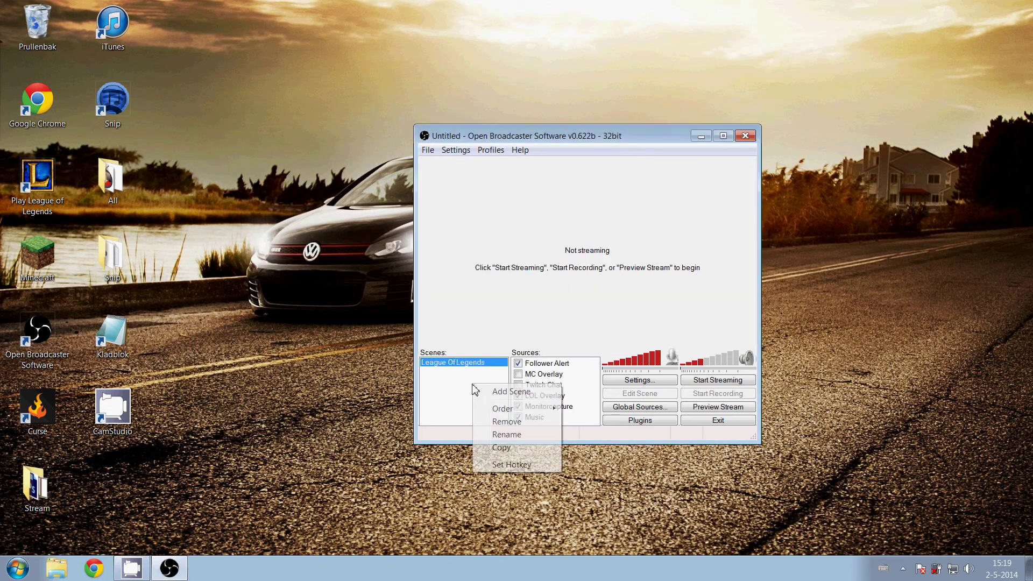
click(511, 392)
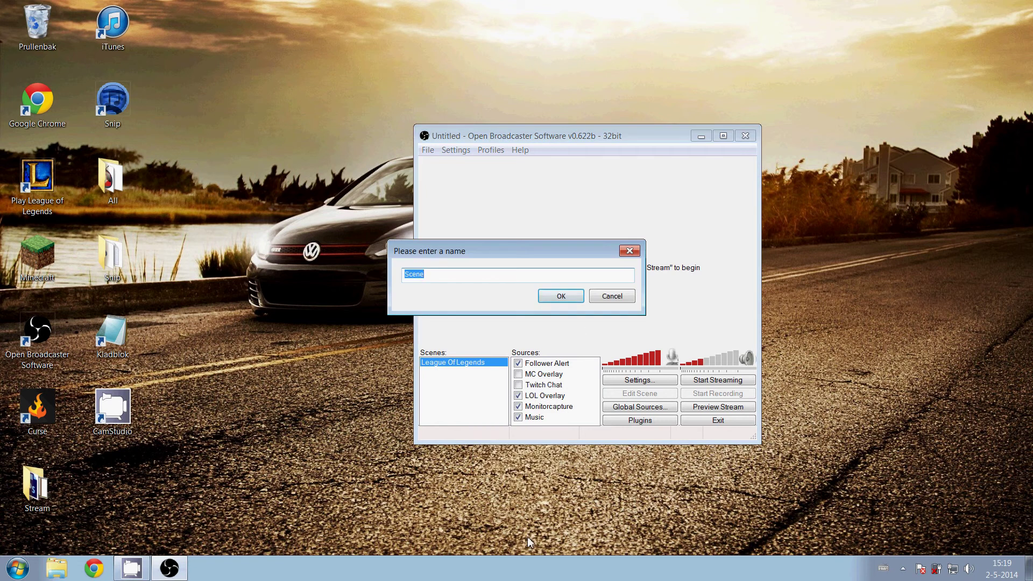
text(Test)
key(Return)
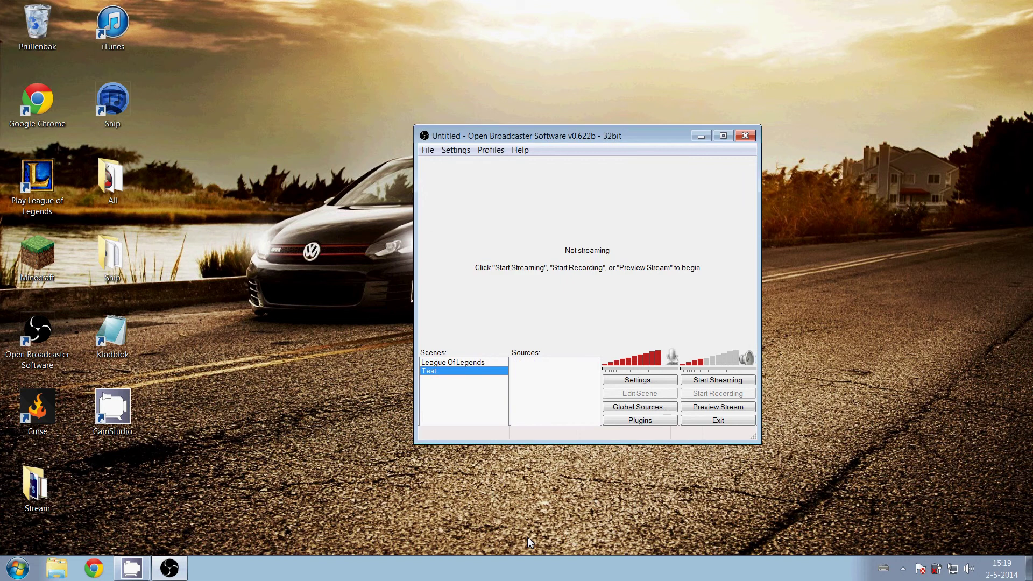
- Add a Monitor Capture source with its default name and settings to the Test scene
right_click(548, 377)
mouse_move(603, 385)
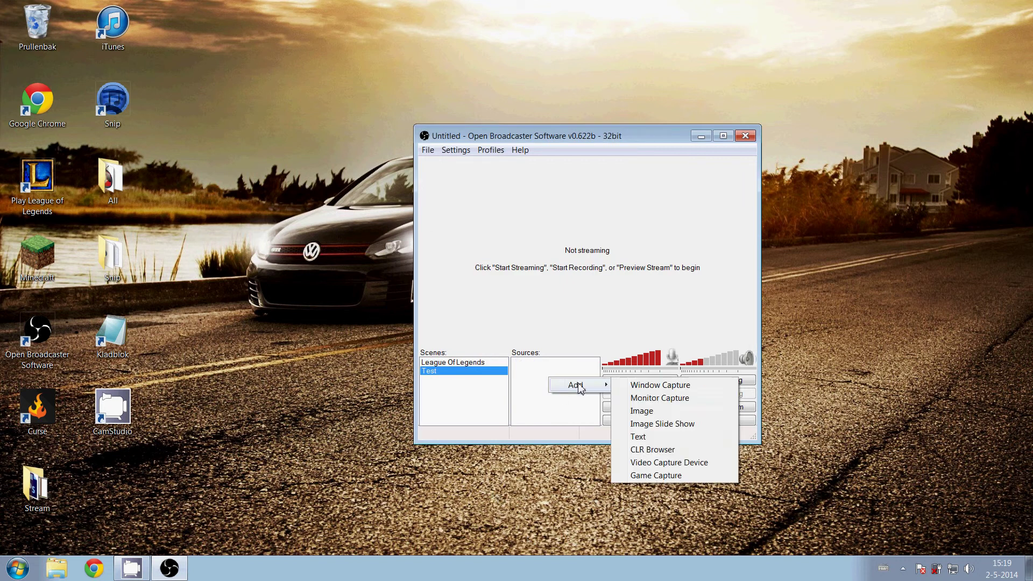
click(646, 398)
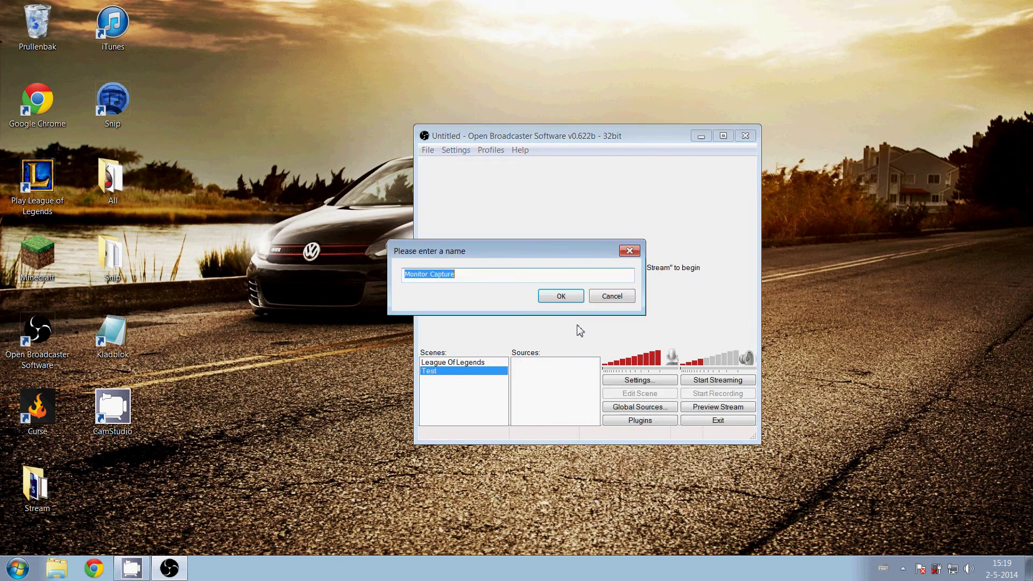
click(560, 296)
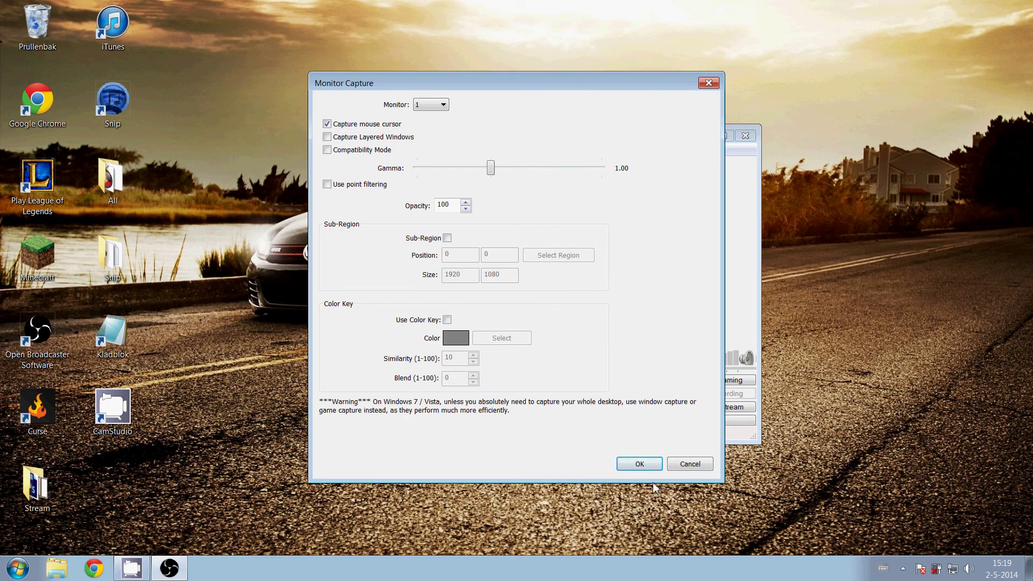
click(640, 464)
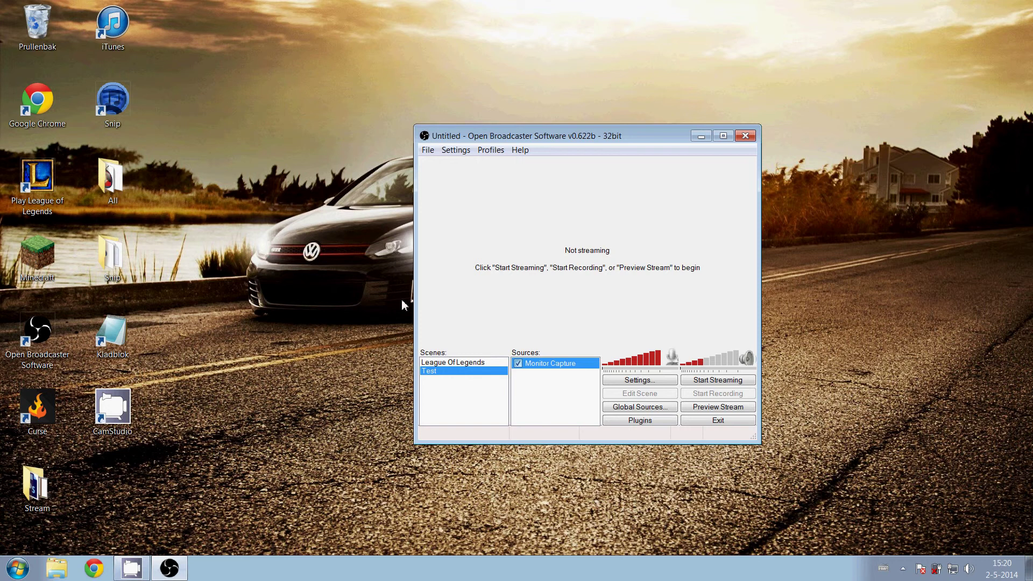
- Add a new Image source named 'Overlay'
right_click(563, 376)
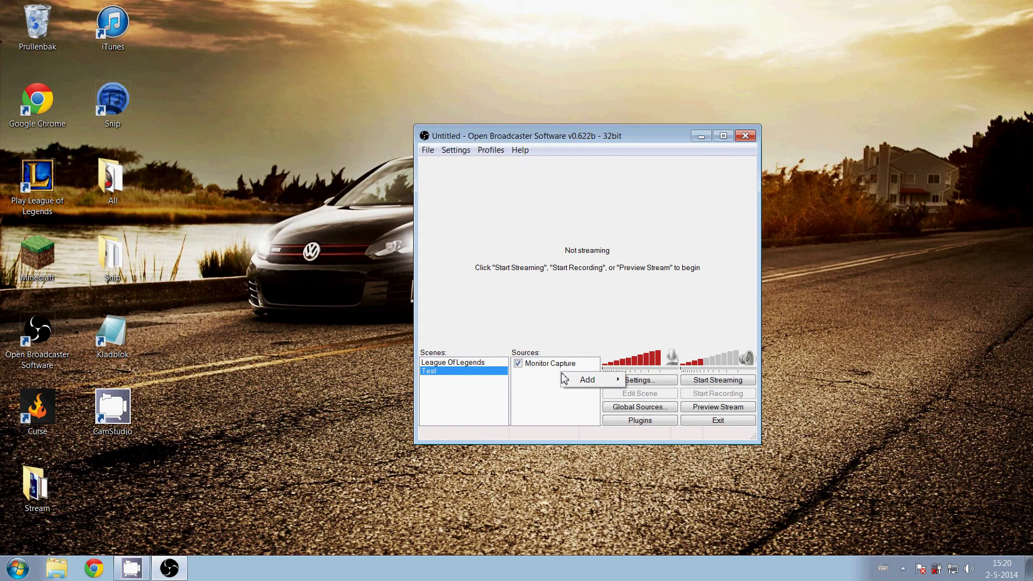
mouse_move(587, 380)
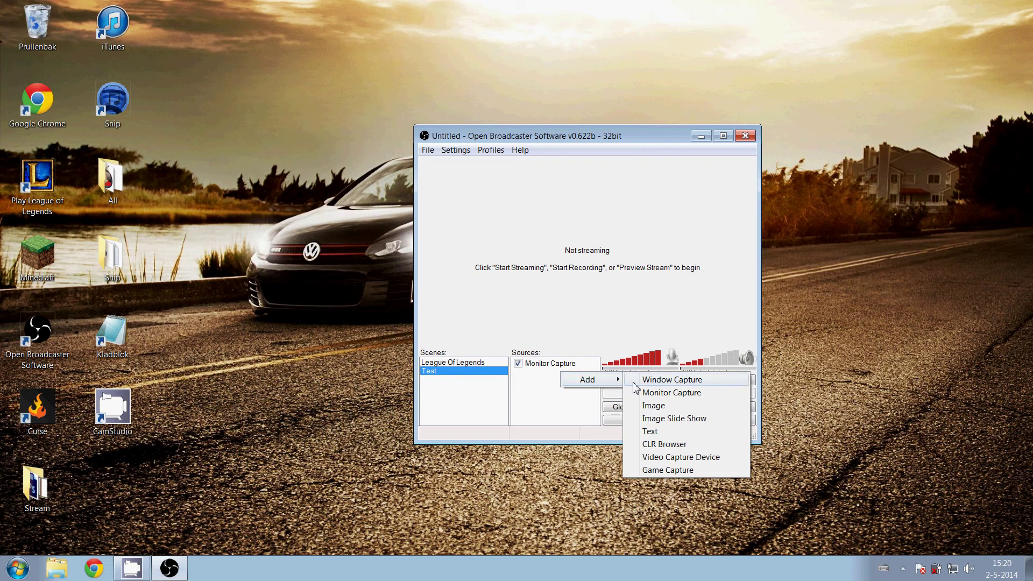
click(653, 405)
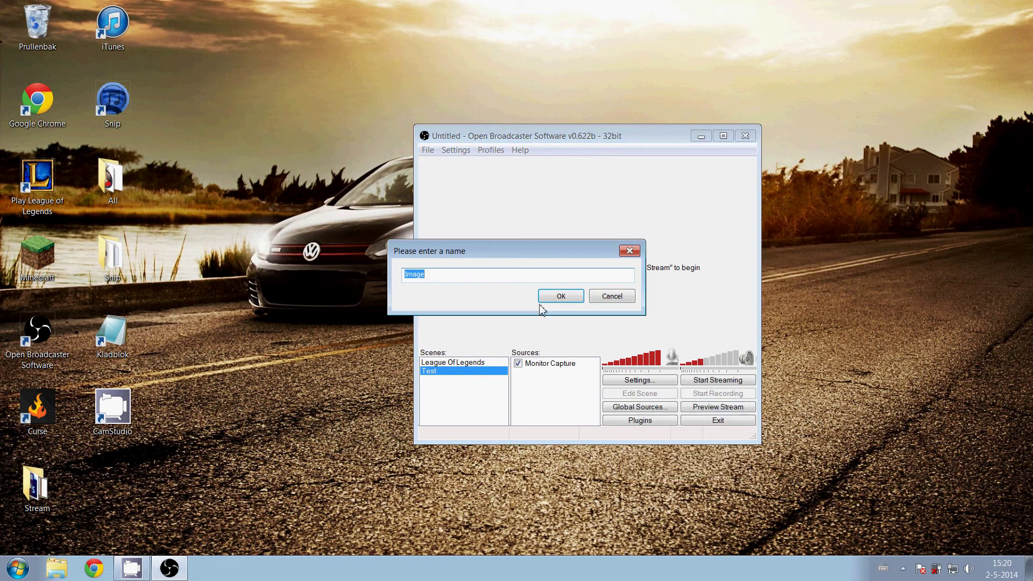
text(Overlay)
key(Return)
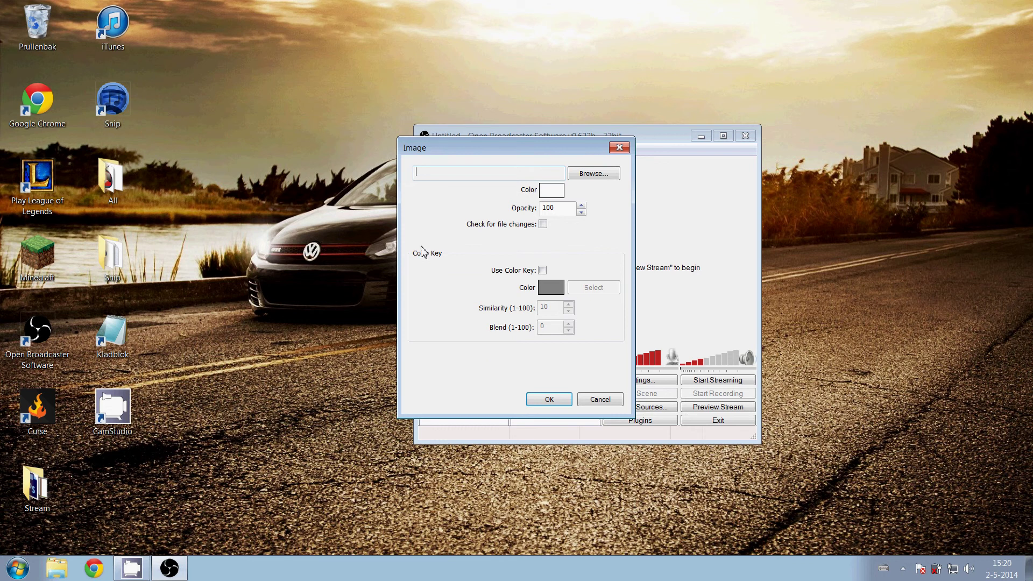
- Load dianadl_by_carlboison-d6sxk4y from the Stream folder as the Overlay picture
click(589, 175)
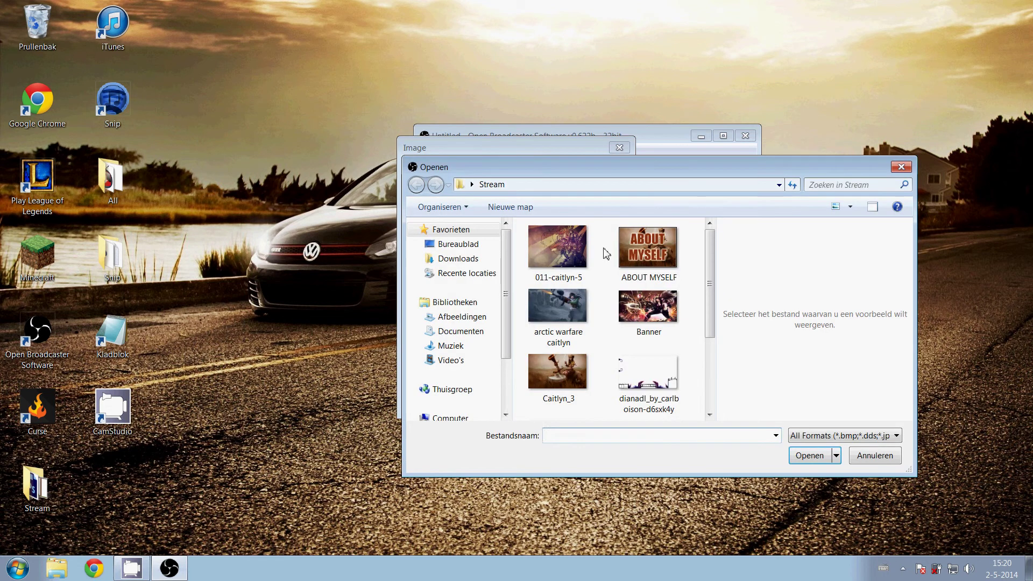
click(457, 245)
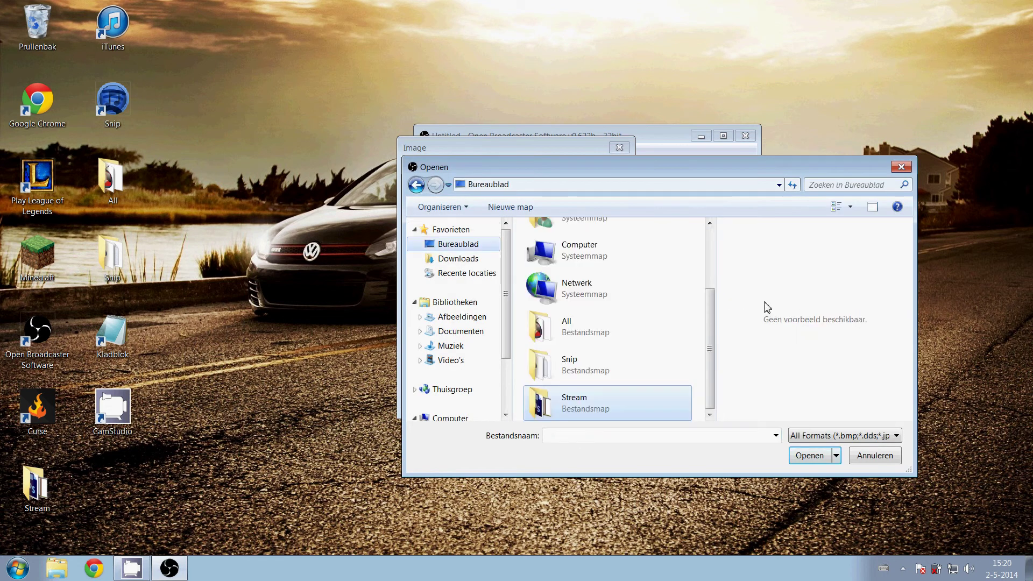
click(671, 320)
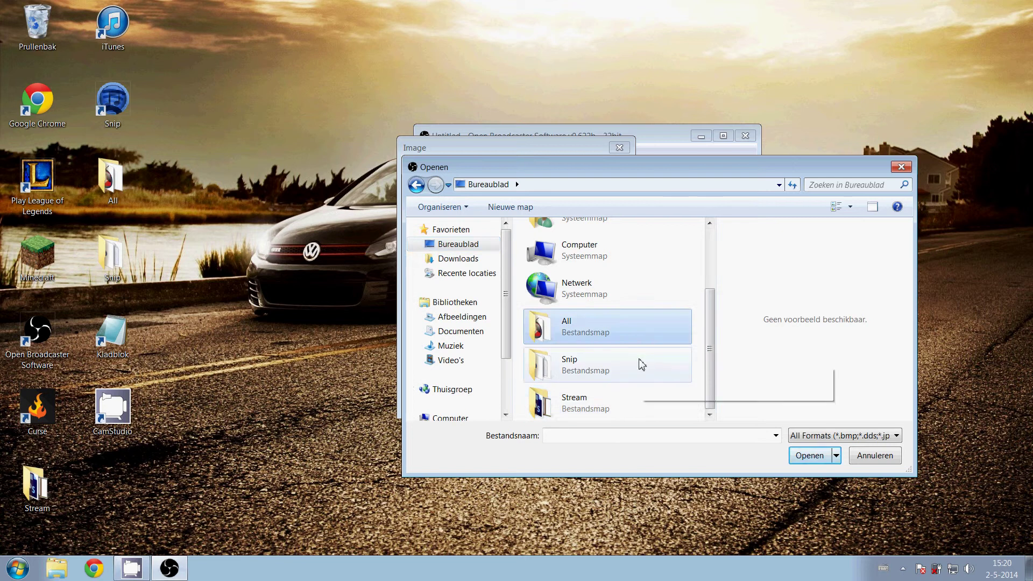
scroll(592, 379, up, 2)
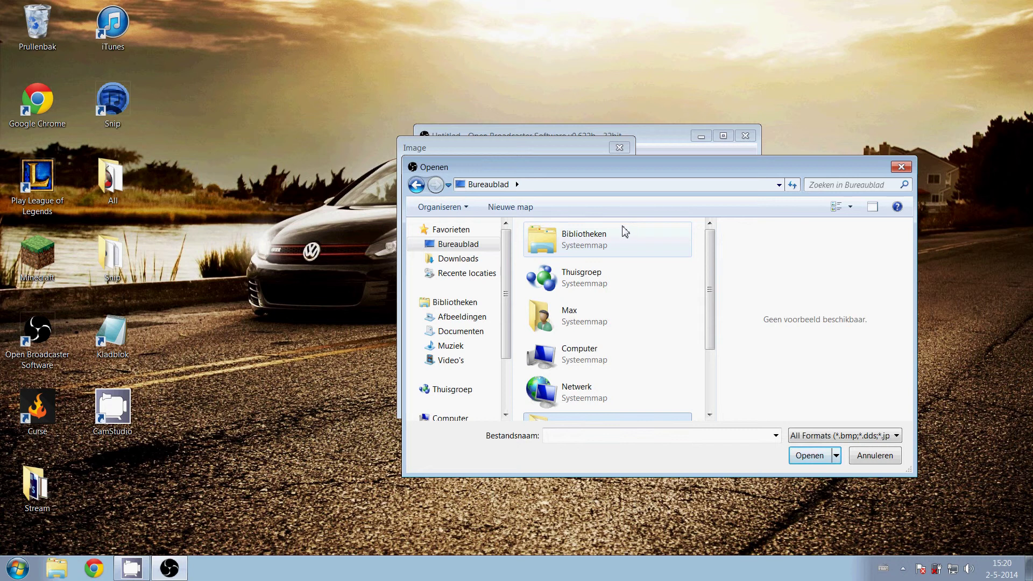
scroll(627, 243, down, 3)
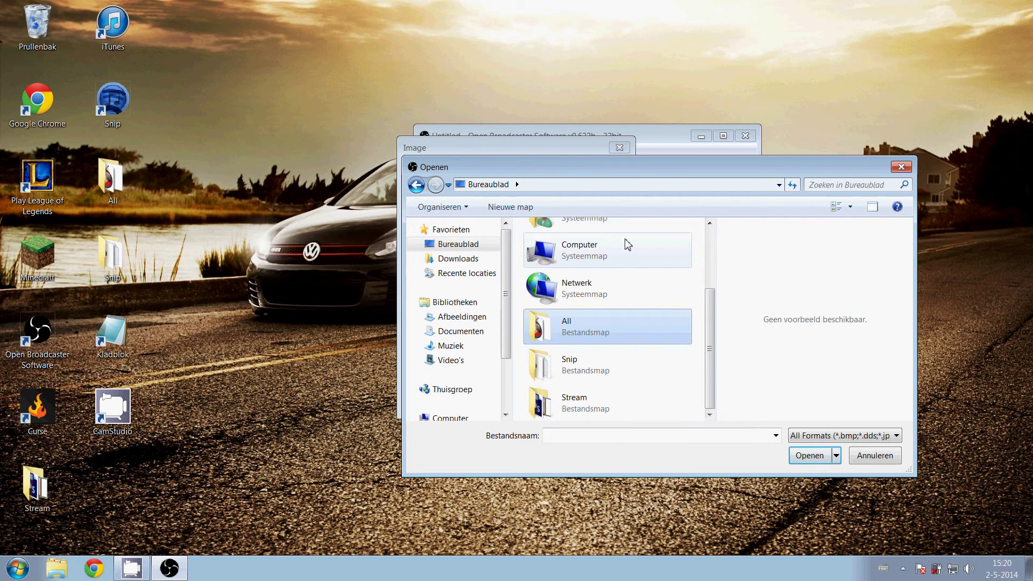
double_click(611, 398)
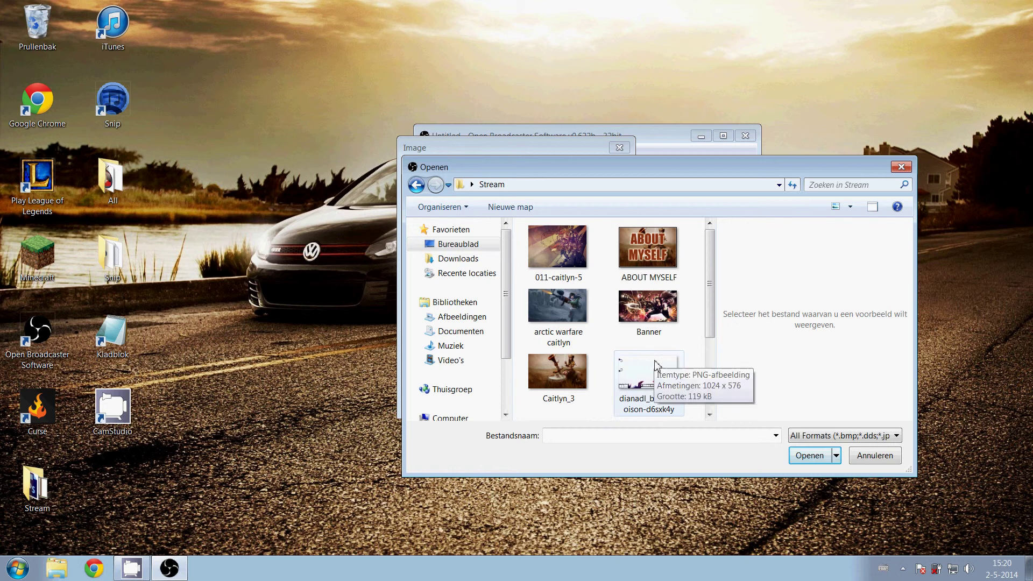
click(647, 385)
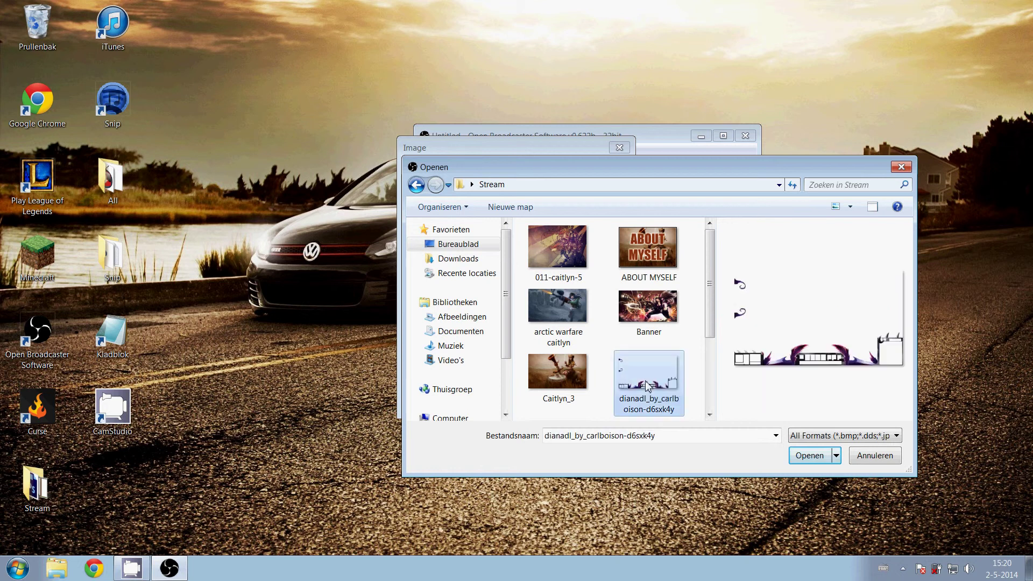
click(807, 456)
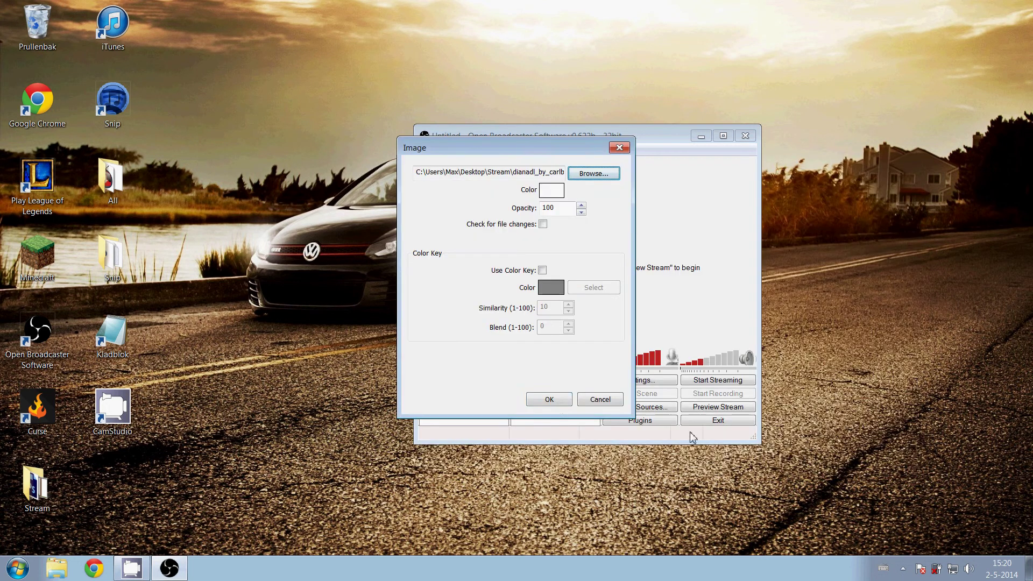
click(549, 401)
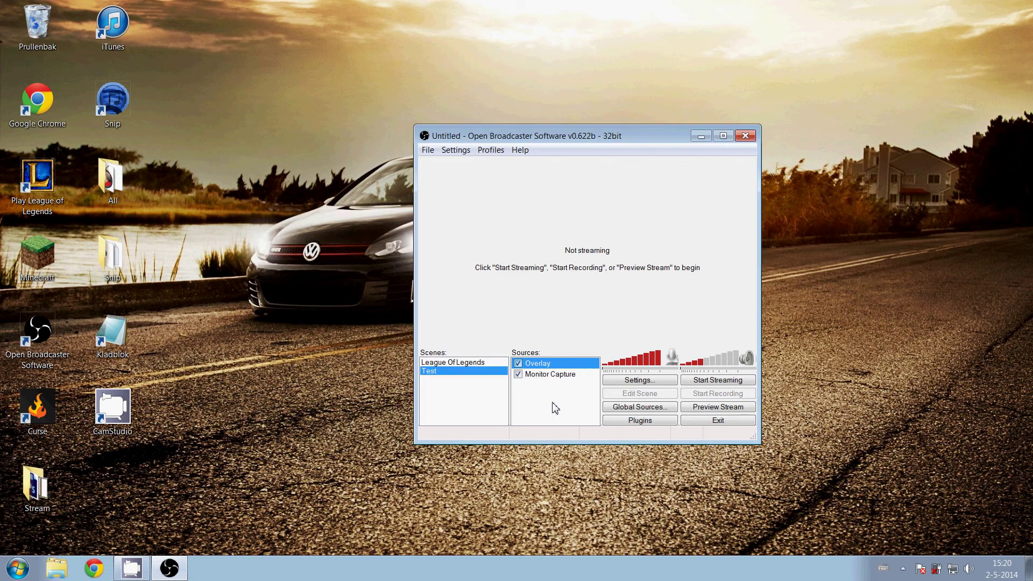
click(549, 374)
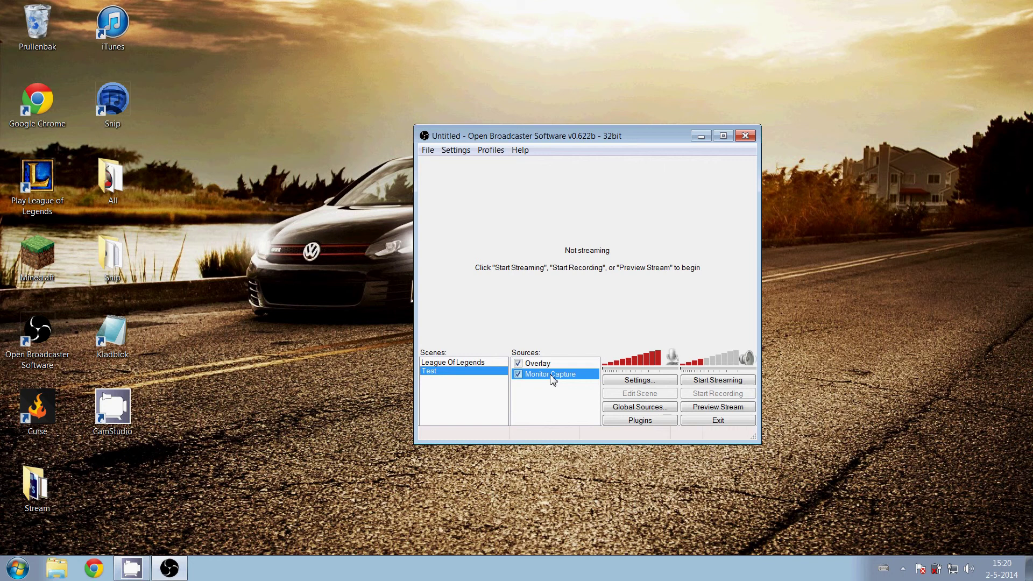
click(522, 368)
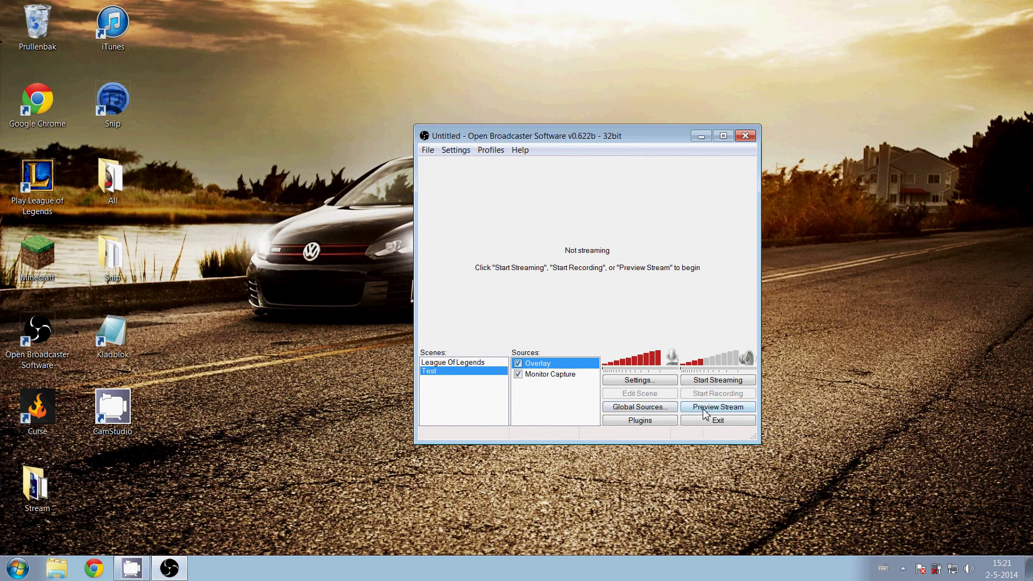
click(571, 376)
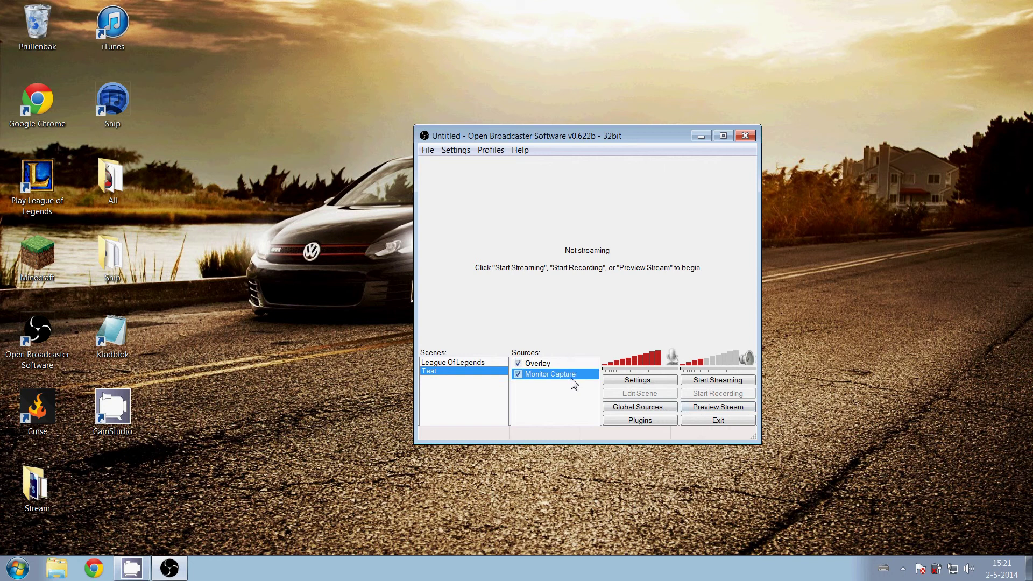
- Start the stream preview and fit Monitor Capture to the screen
click(697, 411)
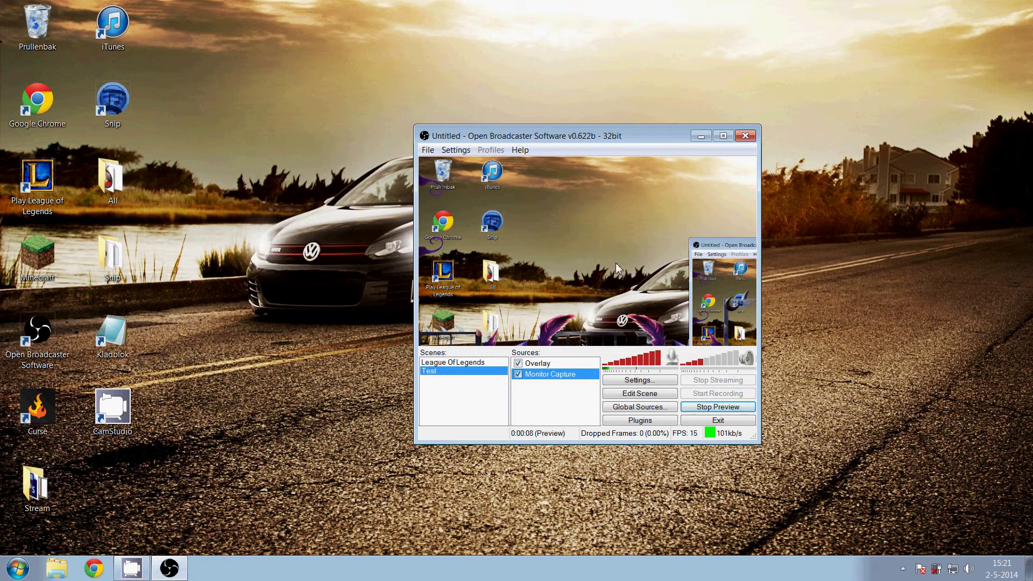
click(572, 363)
click(560, 376)
right_click(563, 376)
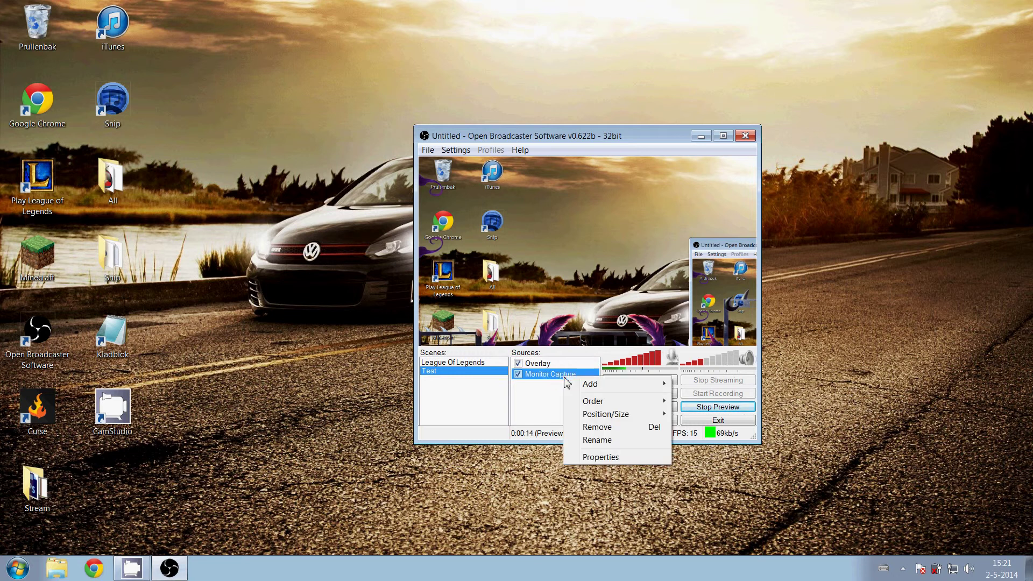
mouse_move(611, 417)
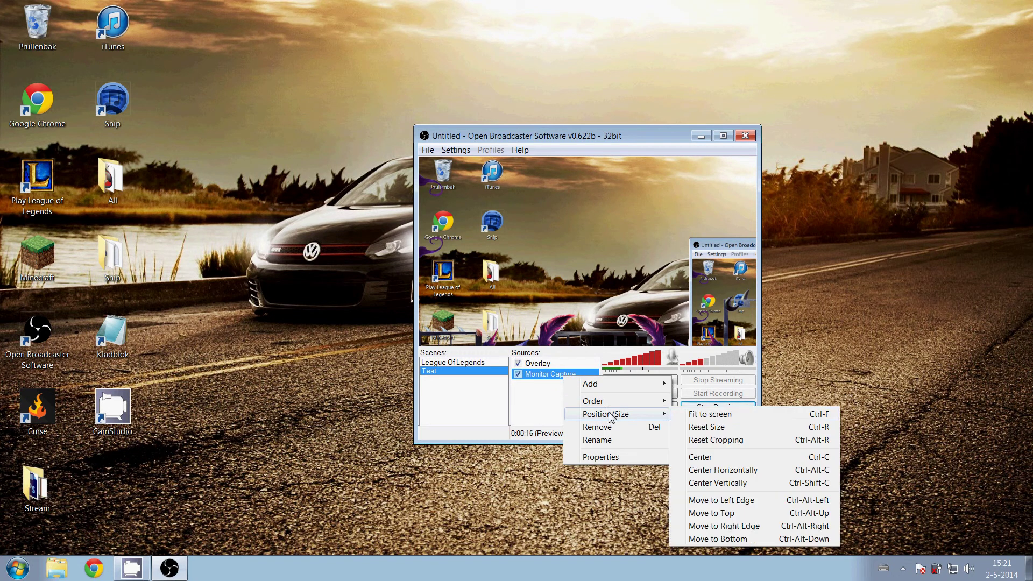
click(694, 414)
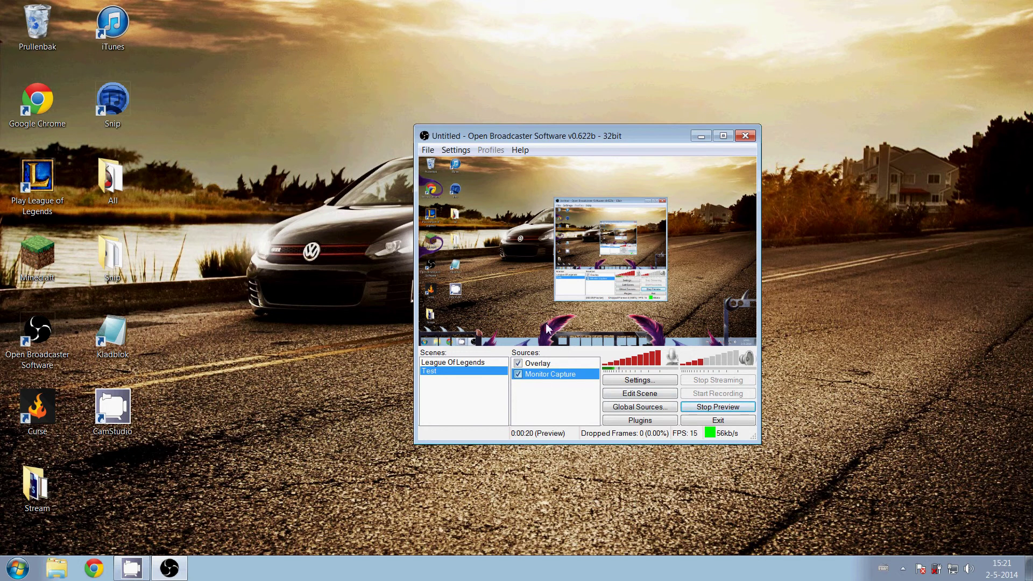
- Fit the Overlay image to the screen
right_click(570, 363)
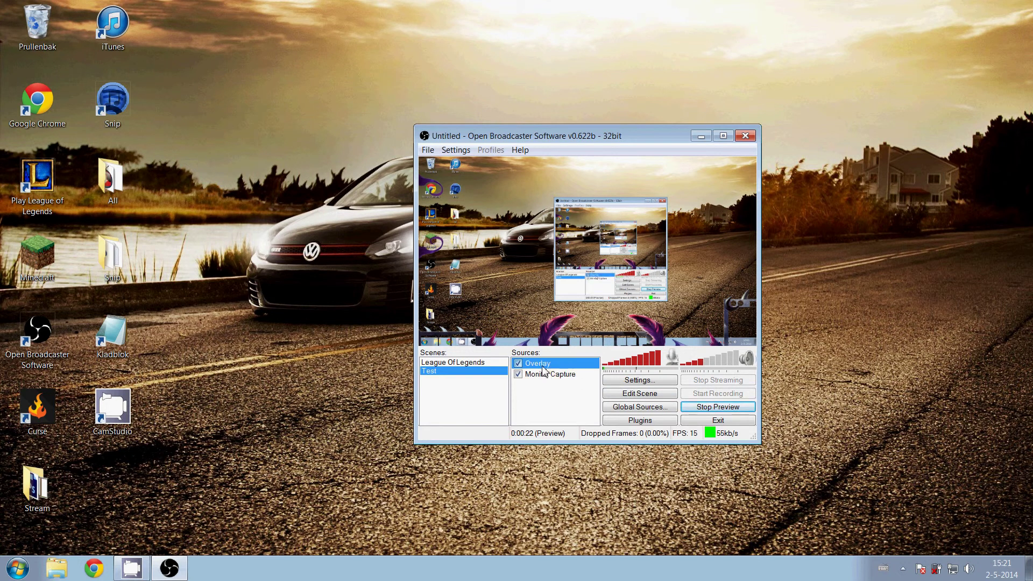
click(613, 400)
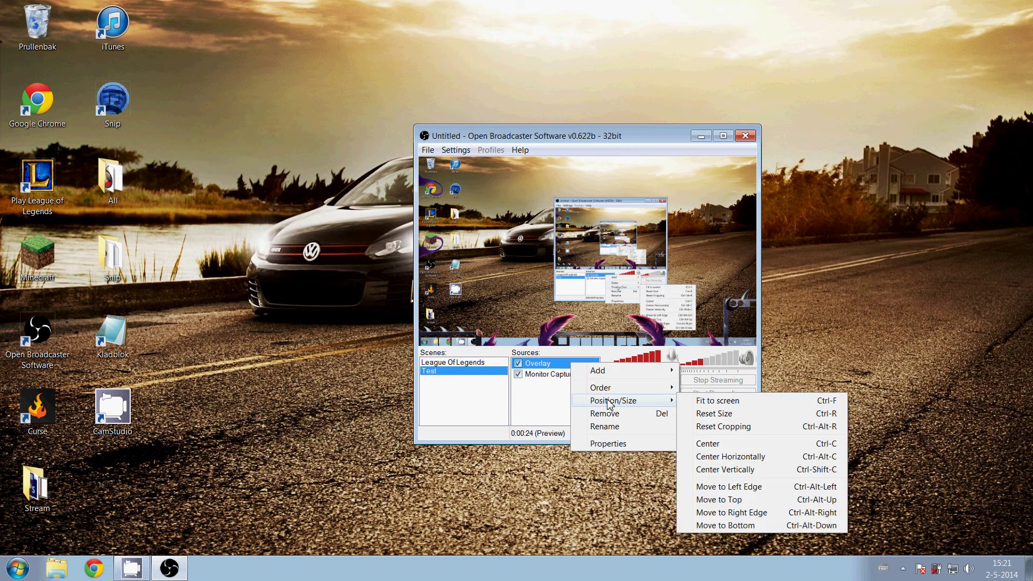
click(713, 401)
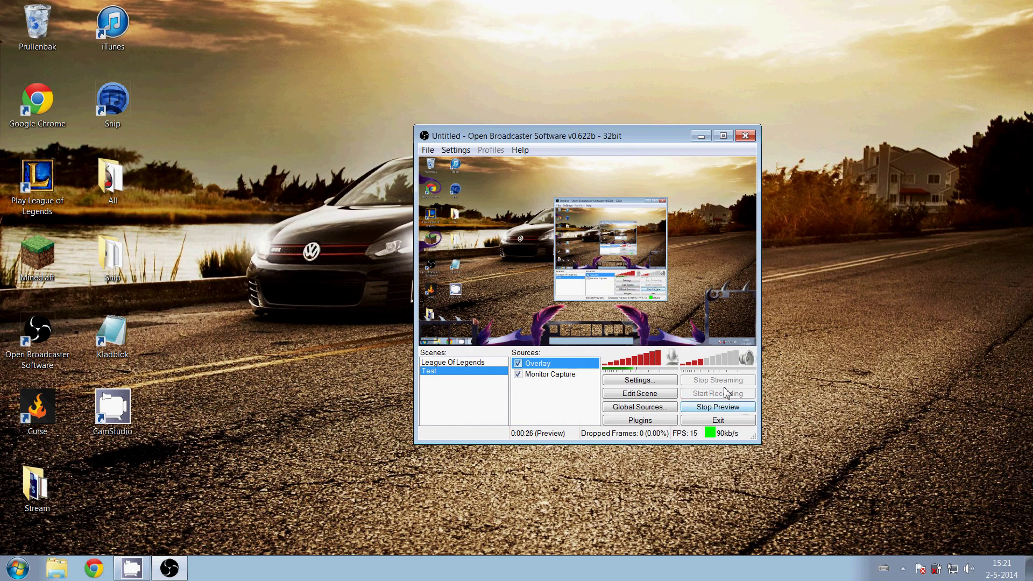